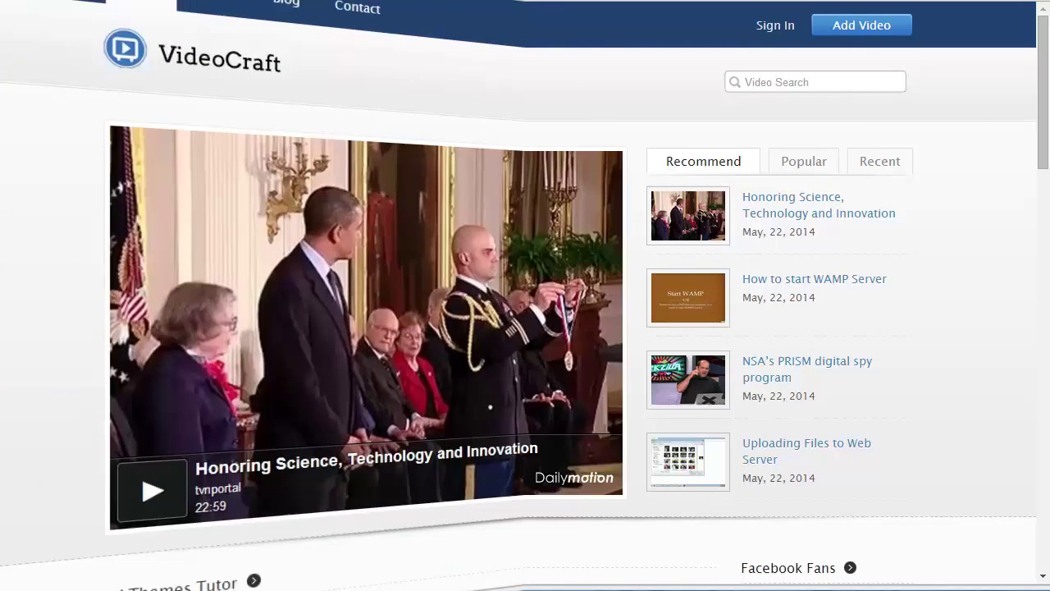
Switch the home page sidebar from Popular to Recent videos and browse the category sections
{"action": "mouse_move", "coordinate": [1046, 43]}
{"action": "left_mouse_down"}
{"action": "mouse_move", "coordinate": [1046, 340]}
{"action": "mouse_move", "coordinate": [1047, 28]}
{"action": "left_mouse_up"}
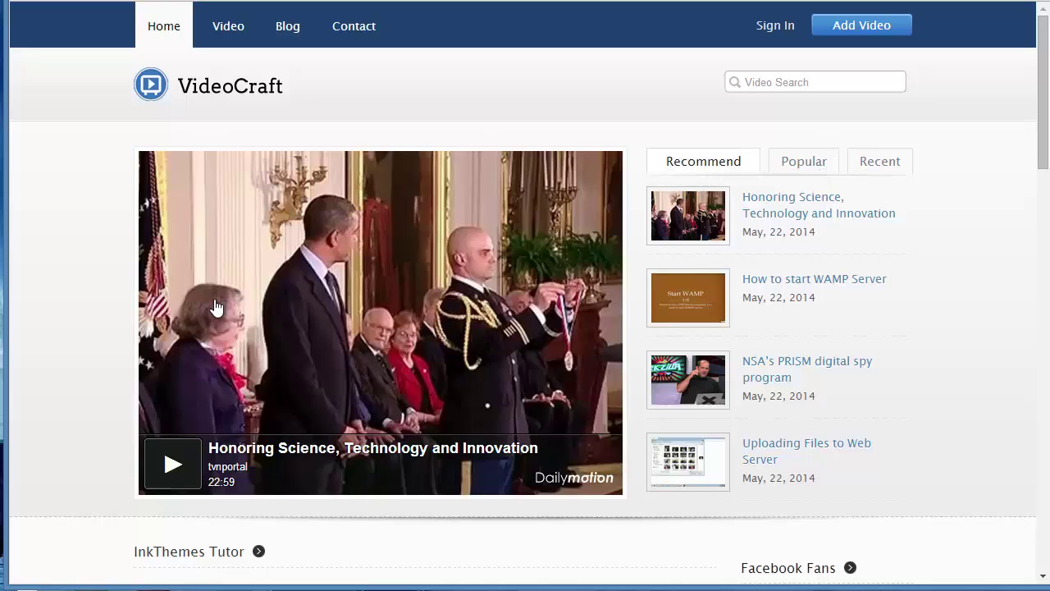
{"action": "left_click", "coordinate": [828, 169]}
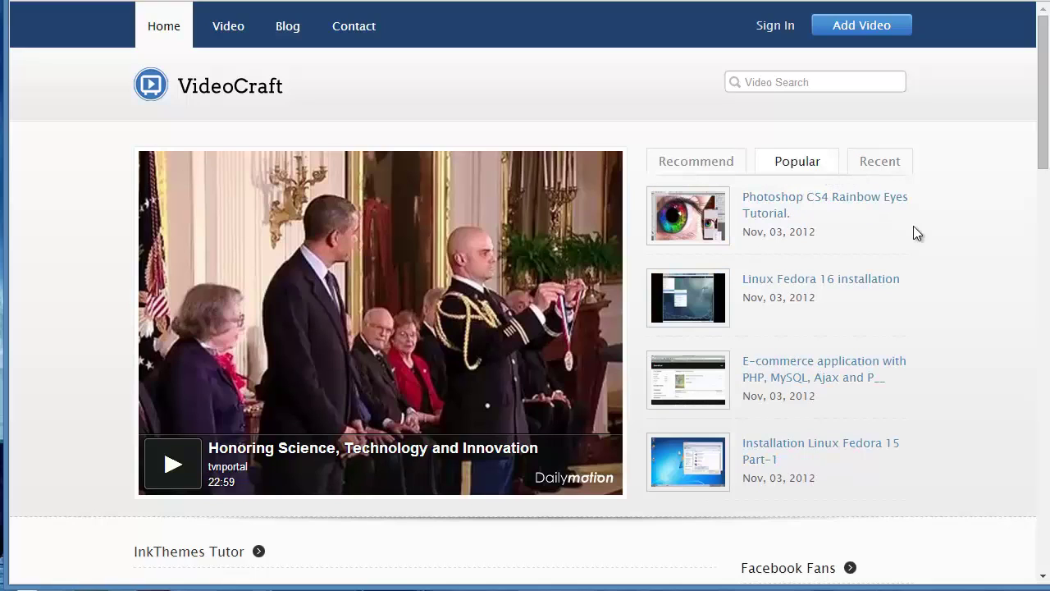
{"action": "left_click", "coordinate": [884, 180]}
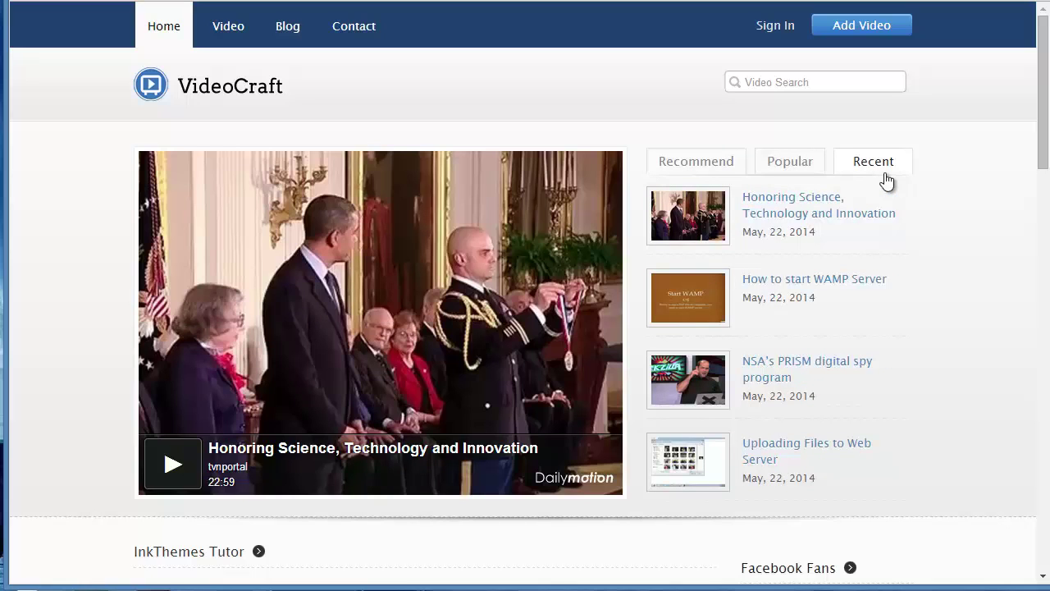
{"action": "left_click_drag", "start_coordinate": [1042, 88], "coordinate": [1042, 183]}
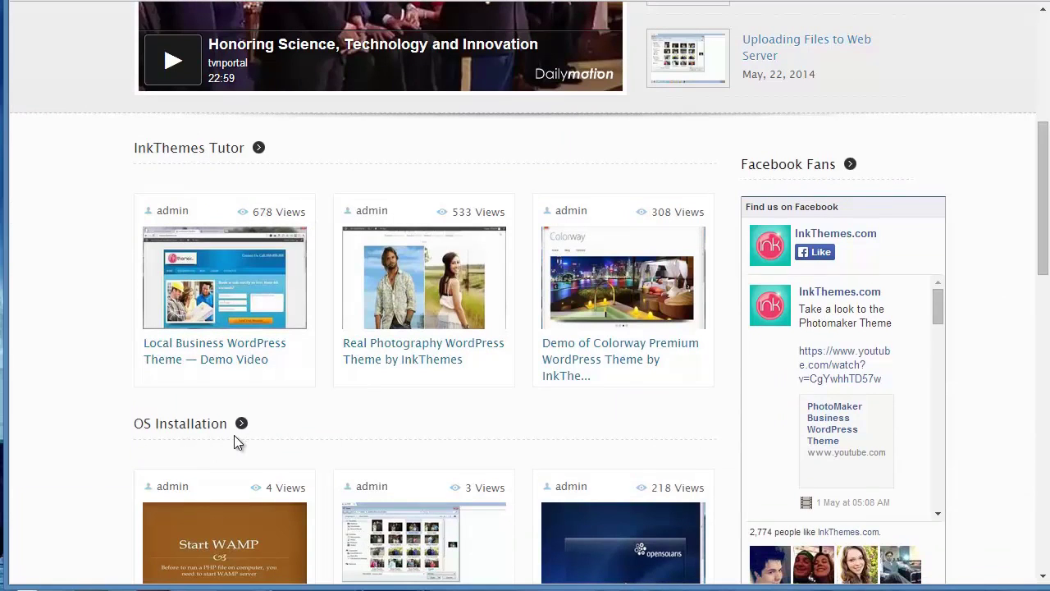
{"action": "scroll", "coordinate": [1014, 309], "scroll_direction": "up", "scroll_amount": 1}
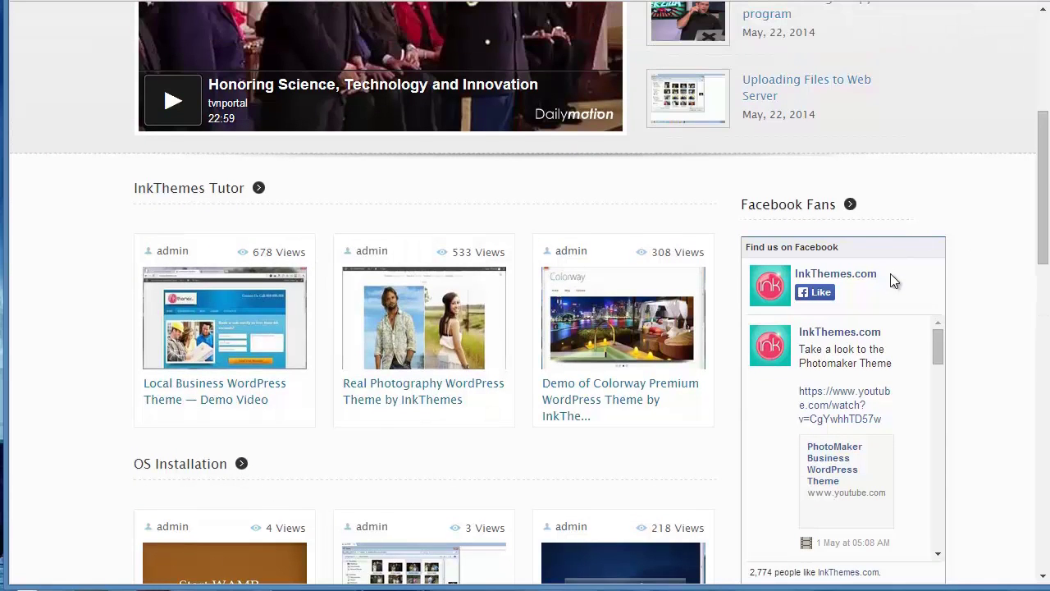
{"action": "left_click_drag", "start_coordinate": [1045, 190], "coordinate": [1036, 419]}
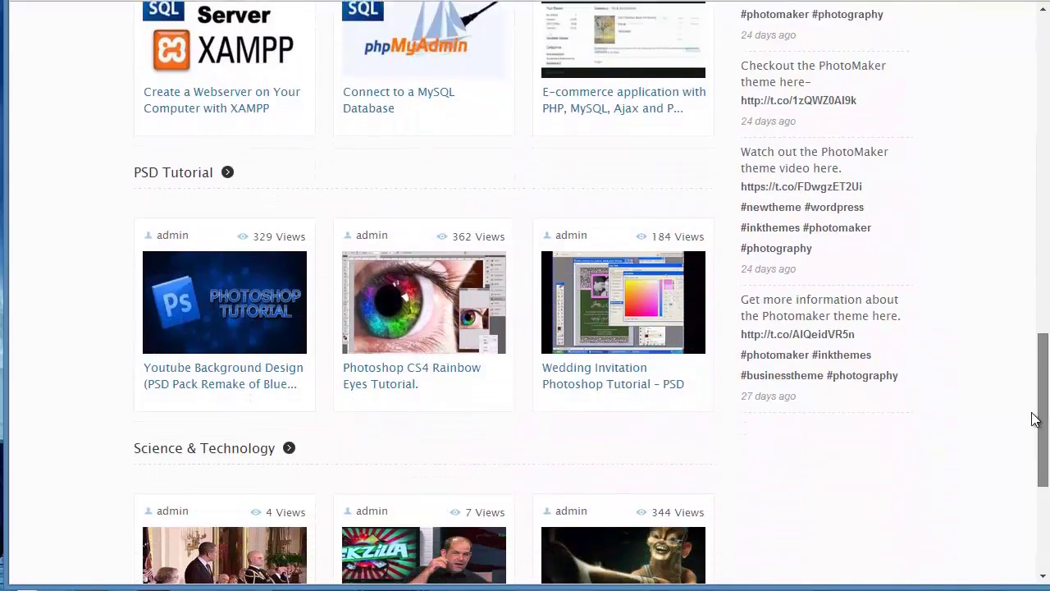
{"action": "left_click_drag", "start_coordinate": [1035, 418], "coordinate": [1040, 232]}
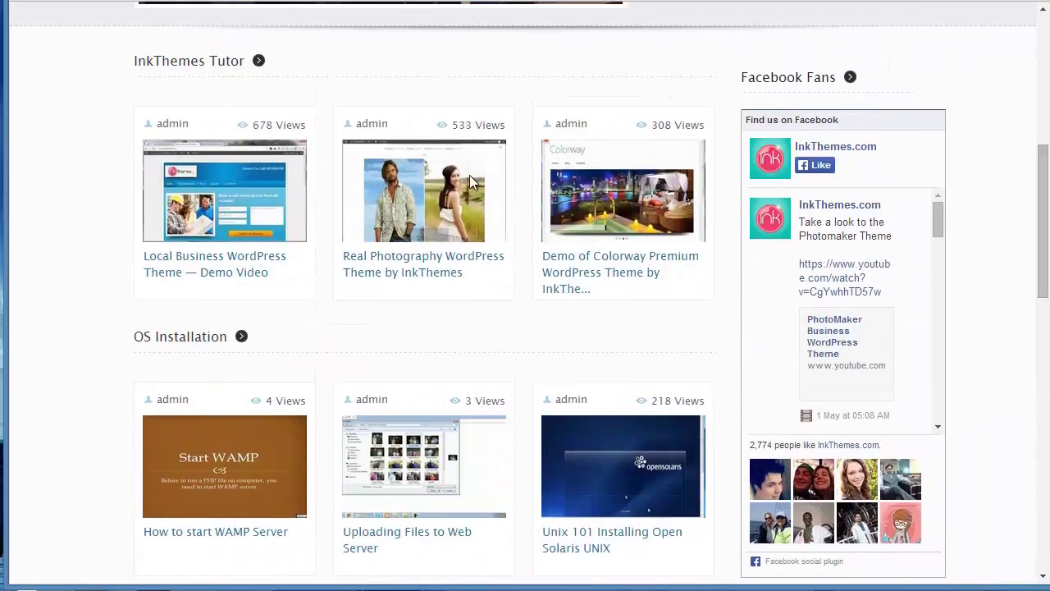
Open the Local Business WordPress Theme demo video and toggle its Popular and Recent lists
{"action": "left_click", "coordinate": [188, 212]}
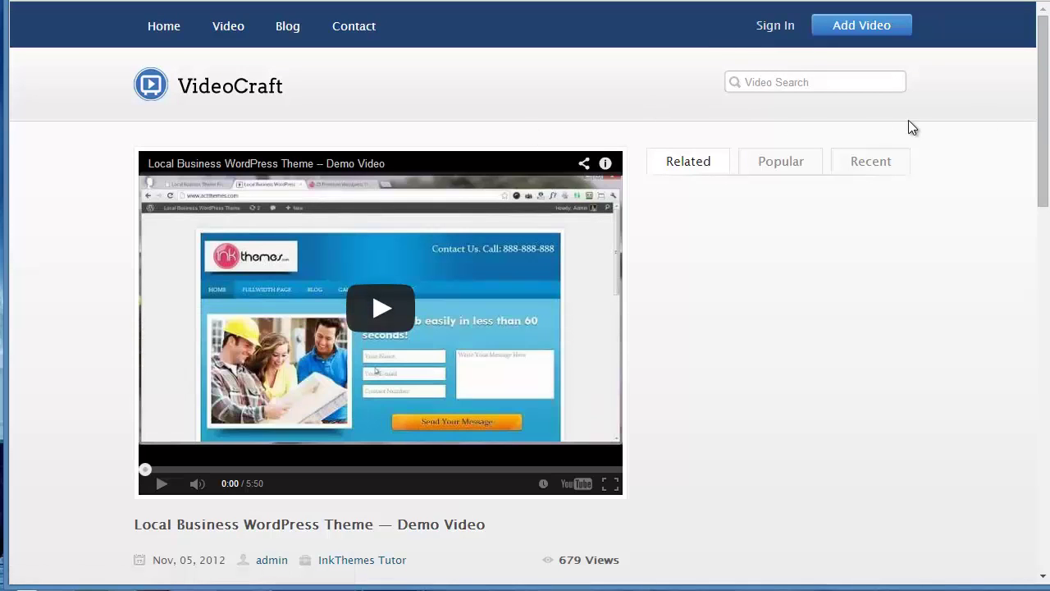
{"action": "left_click_drag", "start_coordinate": [1040, 110], "coordinate": [1035, 117]}
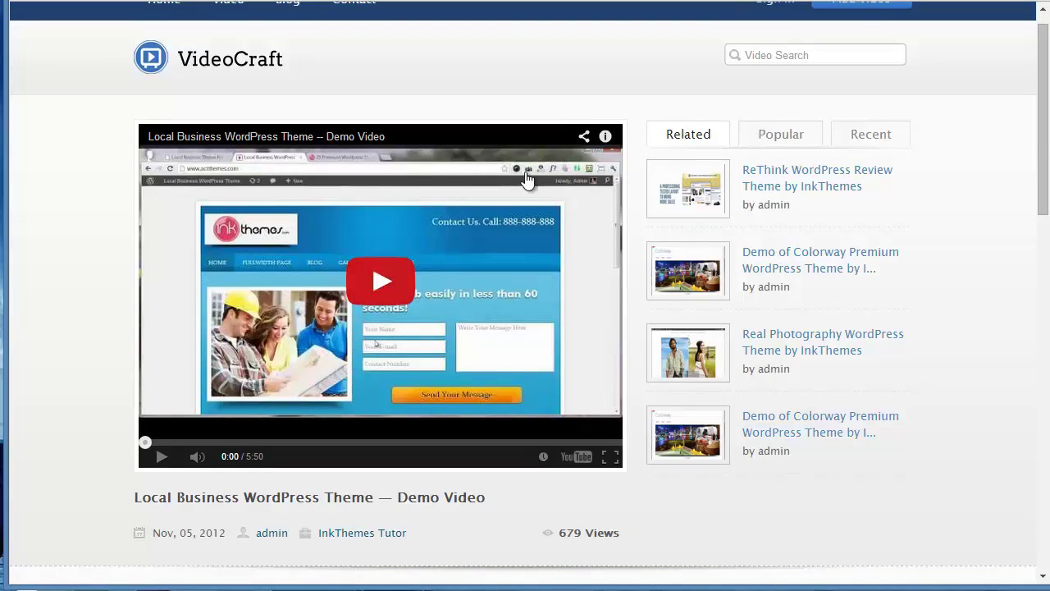
{"action": "left_click", "coordinate": [795, 139]}
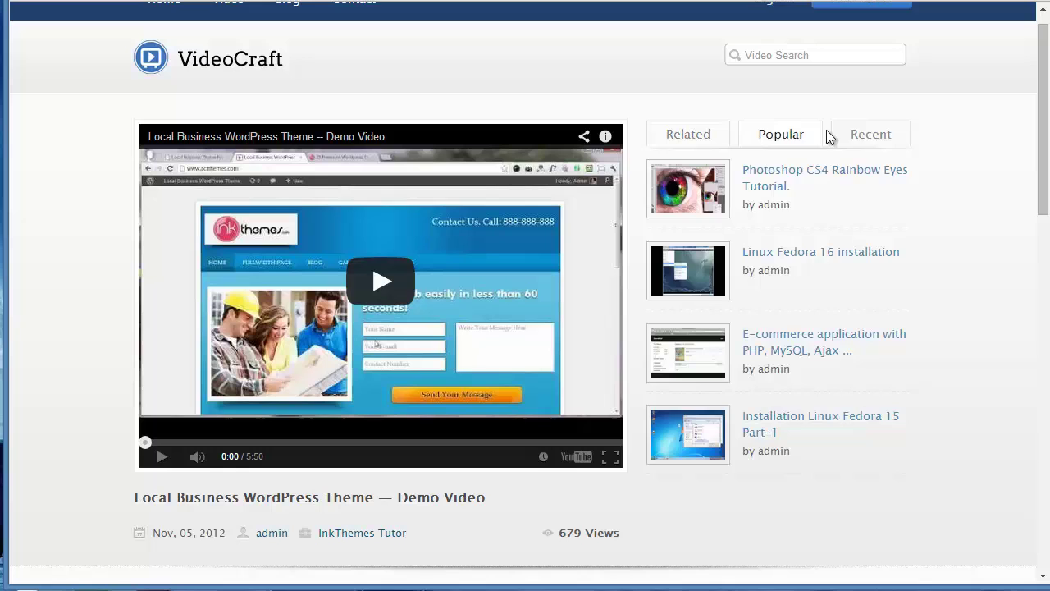
{"action": "left_click", "coordinate": [880, 136]}
Scroll down the video post to its description and reply form
{"action": "scroll", "coordinate": [1046, 199], "scroll_direction": "down", "scroll_amount": 3}
{"action": "scroll", "coordinate": [1046, 199], "scroll_direction": "down", "scroll_amount": 1}
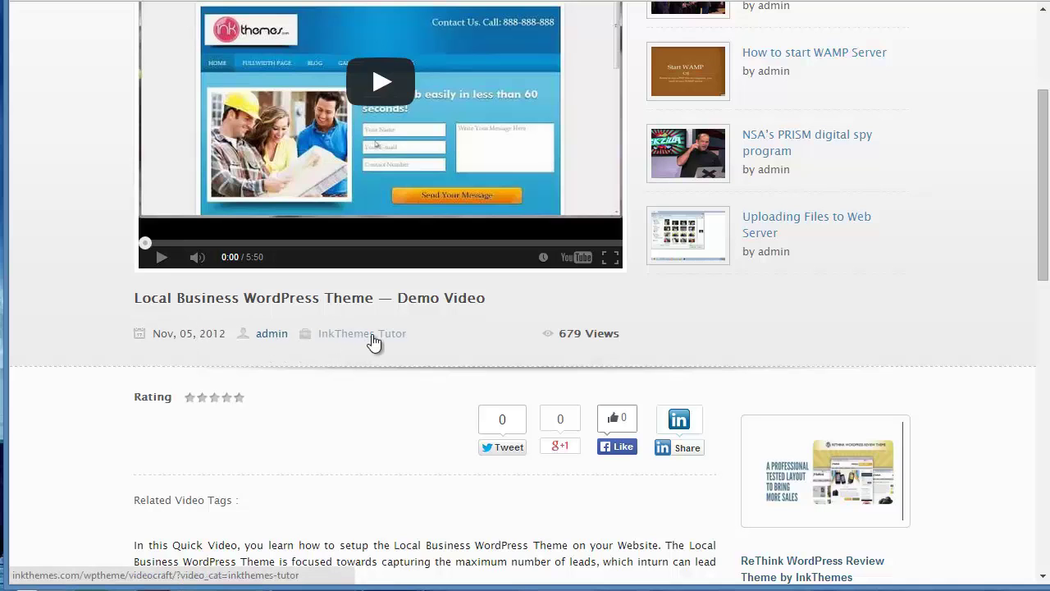
{"action": "scroll", "coordinate": [1046, 310], "scroll_direction": "down", "scroll_amount": 1}
{"action": "scroll", "coordinate": [1046, 310], "scroll_direction": "down", "scroll_amount": 2}
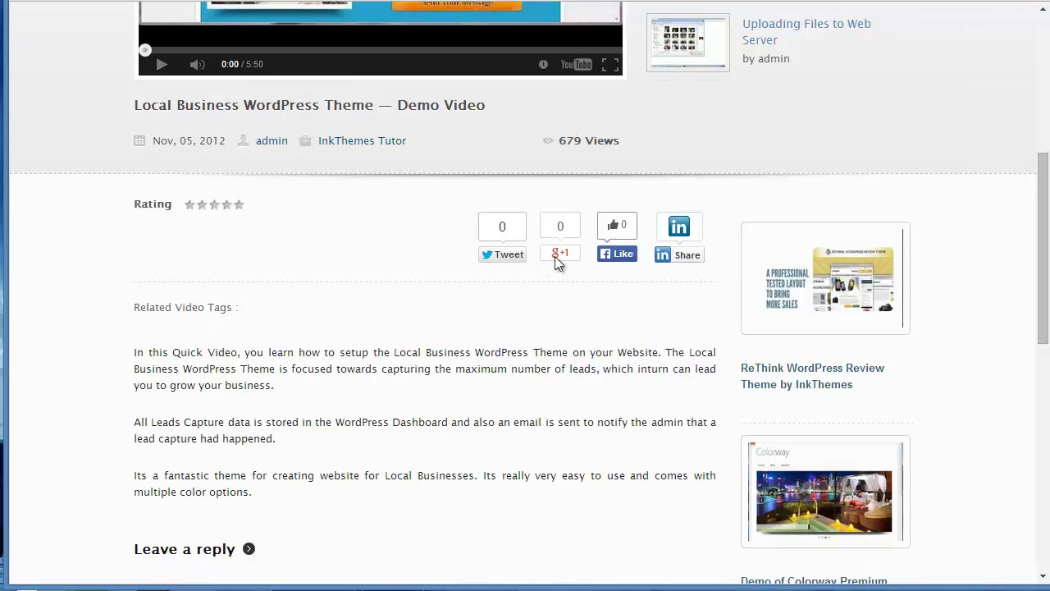
{"action": "left_click_drag", "start_coordinate": [1043, 235], "coordinate": [1045, 360]}
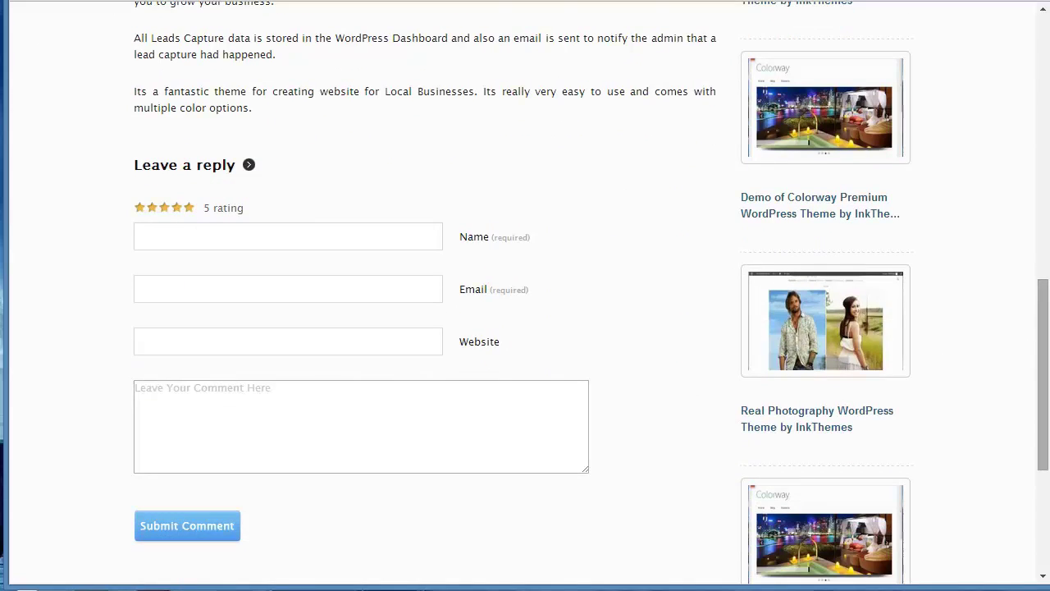
{"action": "left_click_drag", "start_coordinate": [1046, 360], "coordinate": [1046, 96]}
Open the Editing on YouTube blog post and give it a one-star rating
{"action": "left_click", "coordinate": [287, 26]}
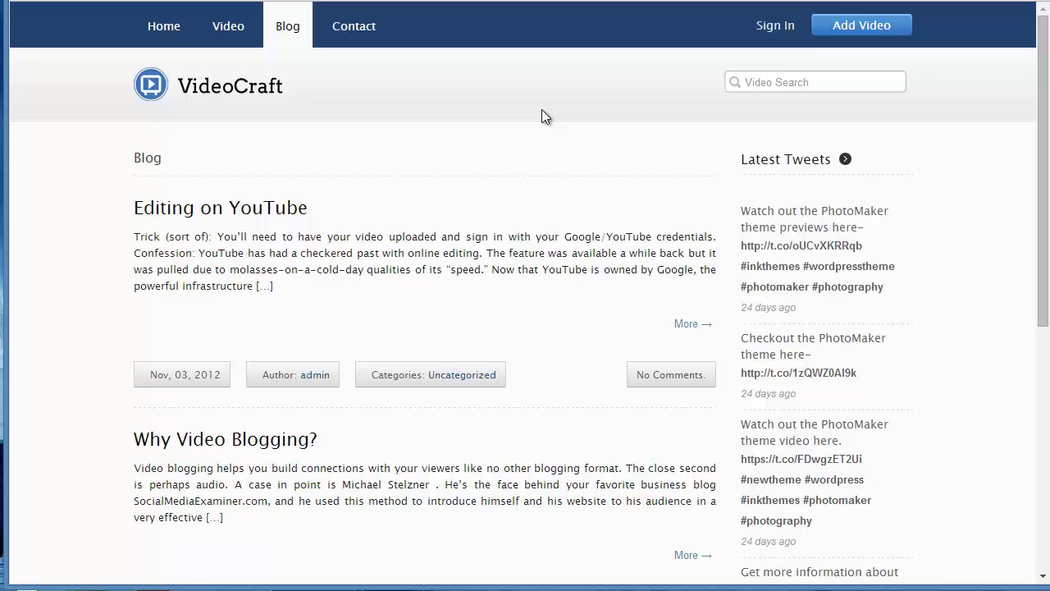
{"action": "left_click", "coordinate": [191, 215]}
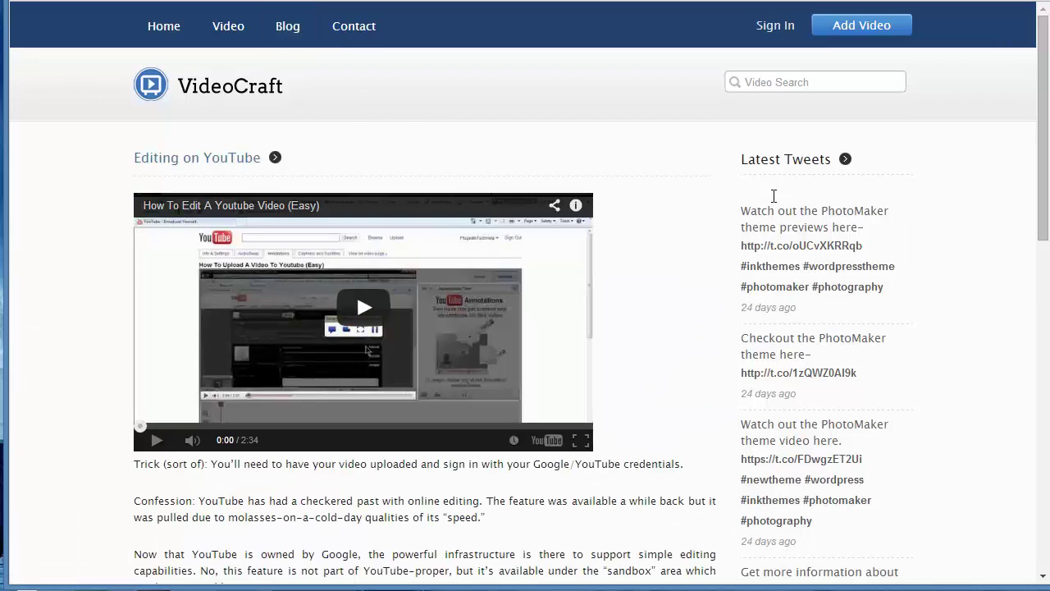
{"action": "left_click_drag", "start_coordinate": [1043, 168], "coordinate": [1044, 391]}
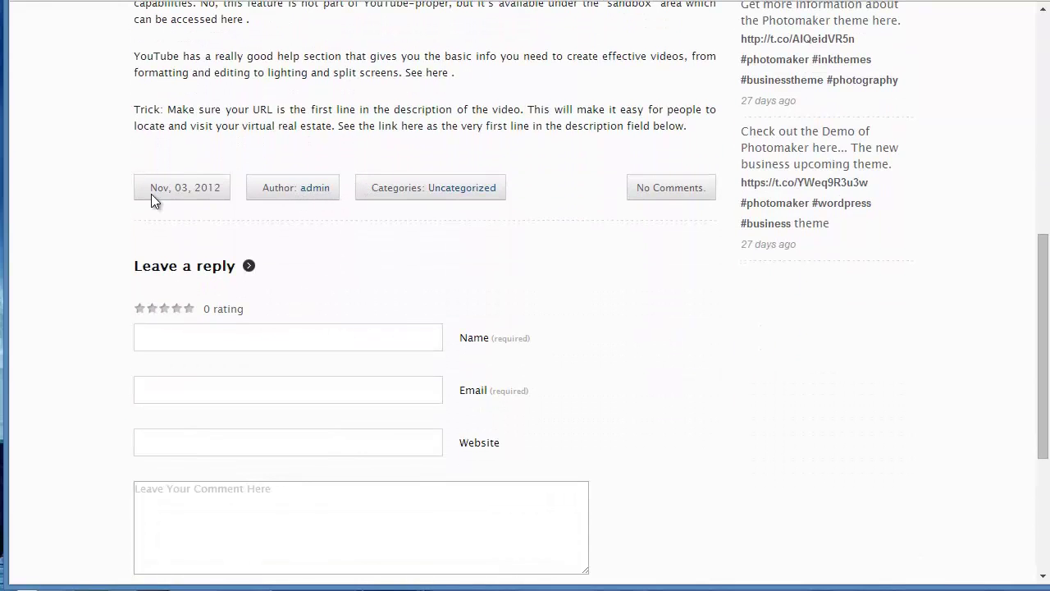
{"action": "left_click", "coordinate": [140, 308]}
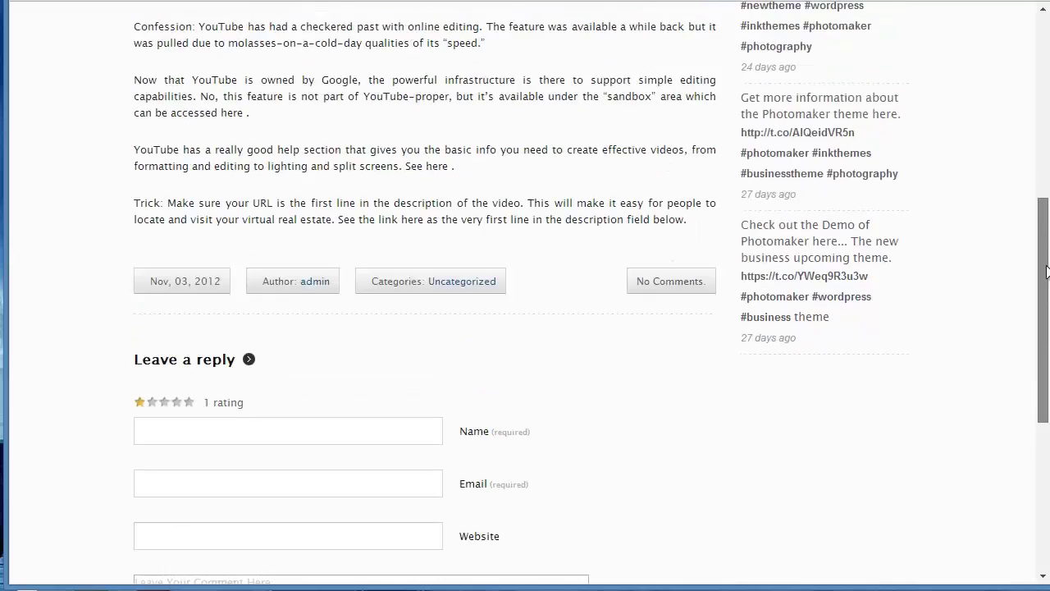
{"action": "left_click_drag", "start_coordinate": [1042, 393], "coordinate": [1042, 177]}
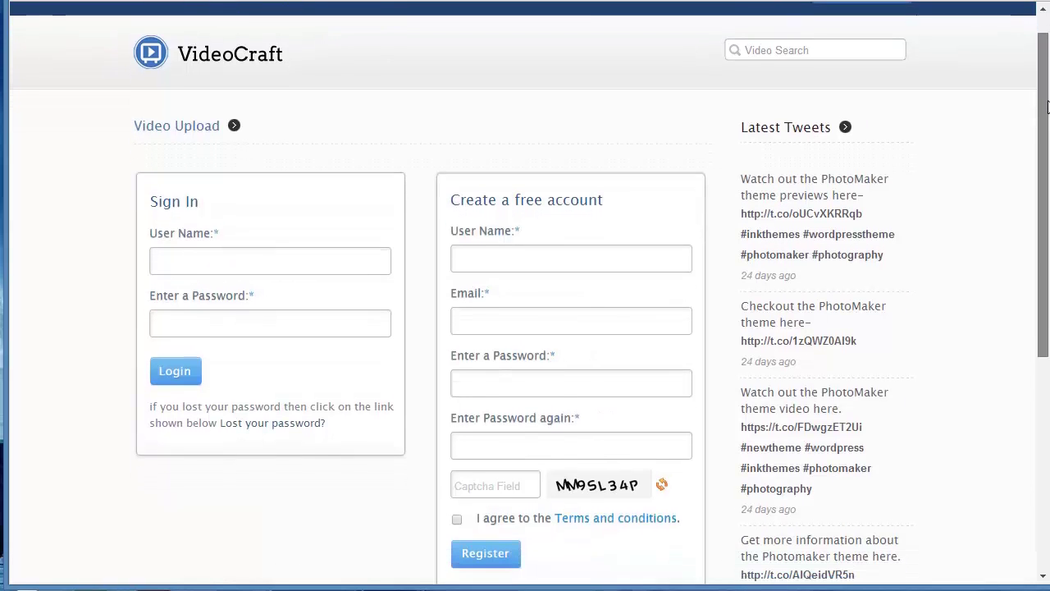
Scroll the Video Upload page on the way to the WordPress Video admin list
{"action": "left_click_drag", "start_coordinate": [1042, 66], "coordinate": [1042, 101]}
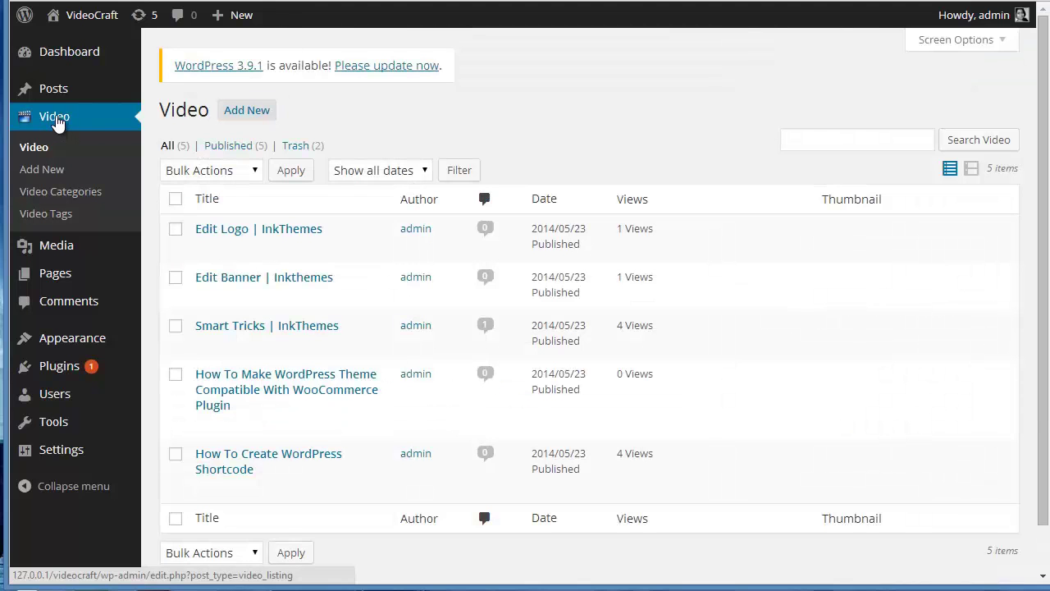
Create a new video titled 'VideoCraft' and paste the YouTube link as its Video Url
{"action": "left_click", "coordinate": [239, 116]}
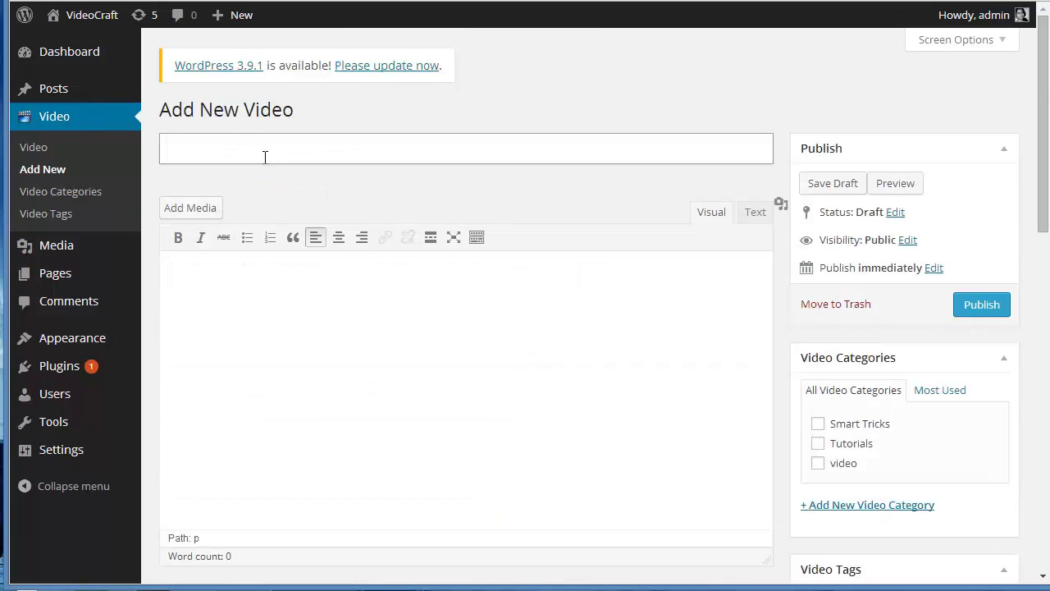
{"action": "type", "text": "Video"}
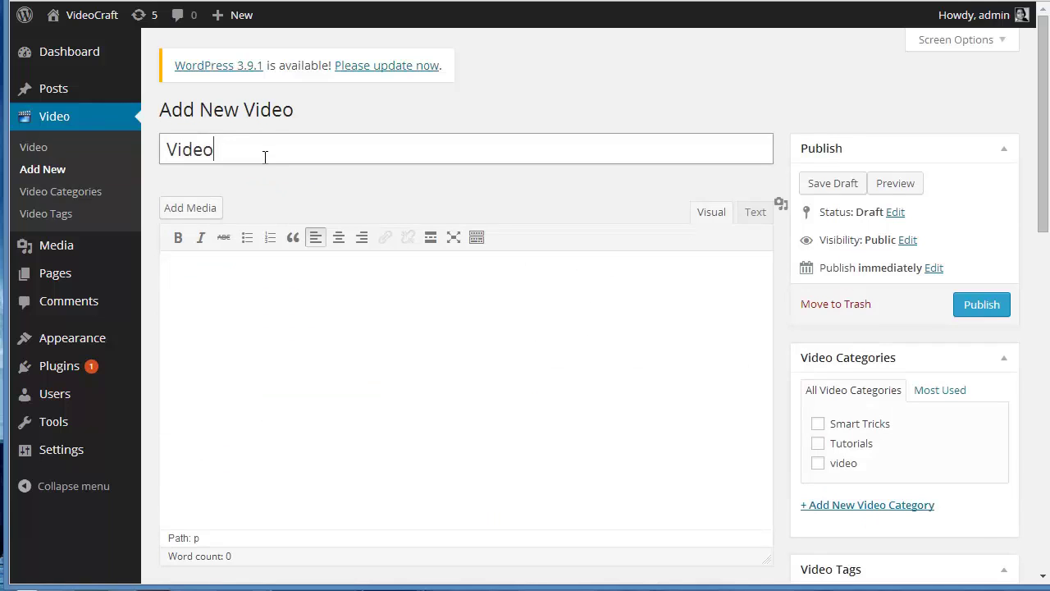
{"action": "type", "text": "Craft"}
{"action": "scroll", "coordinate": [265, 158], "scroll_direction": "down", "scroll_amount": 4}
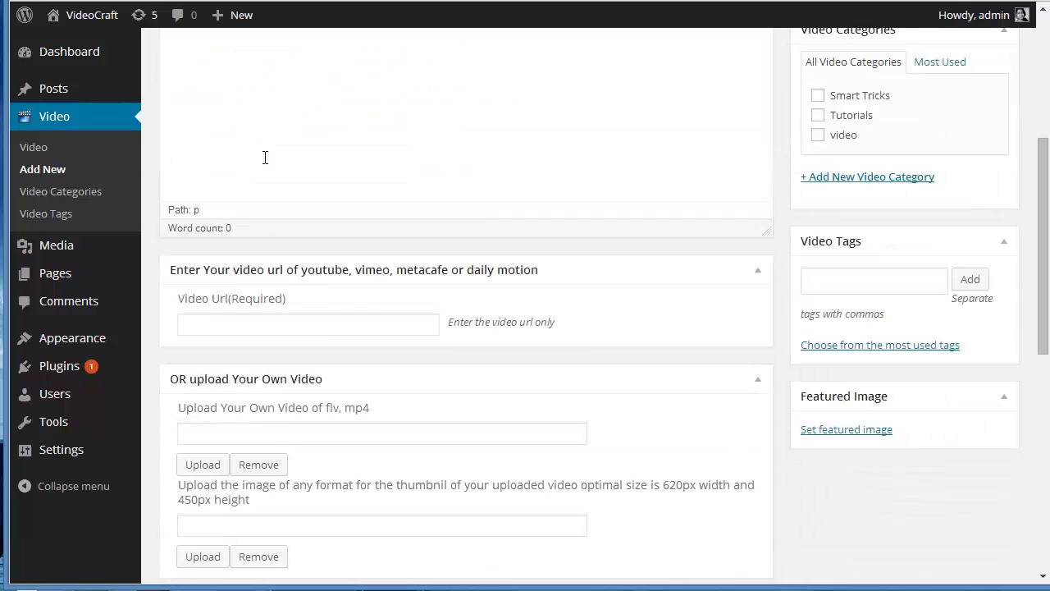
{"action": "scroll", "coordinate": [265, 158], "scroll_direction": "down", "scroll_amount": 1}
{"action": "left_click", "coordinate": [272, 236]}
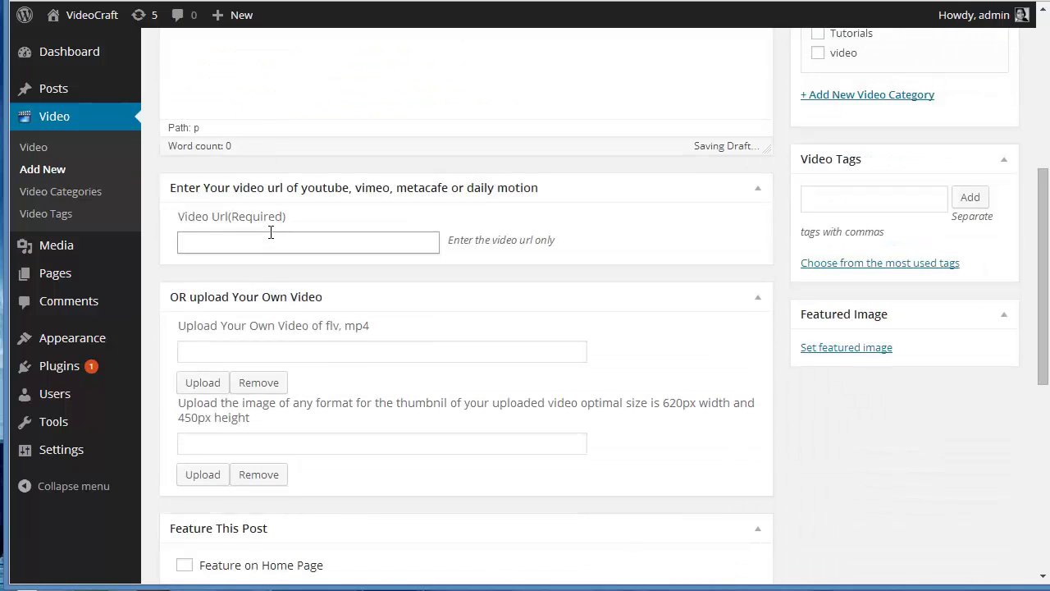
{"action": "type", "text": "https://www.youtube.com/watch?v=QoEVfJ3VIOw"}
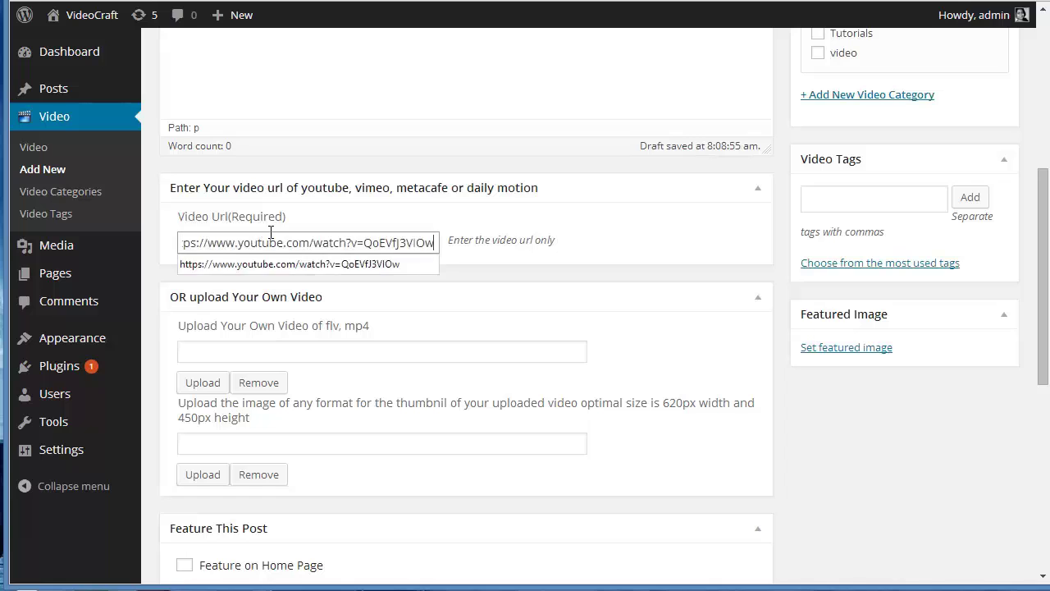
{"action": "left_click_drag", "start_coordinate": [1046, 222], "coordinate": [1046, 269]}
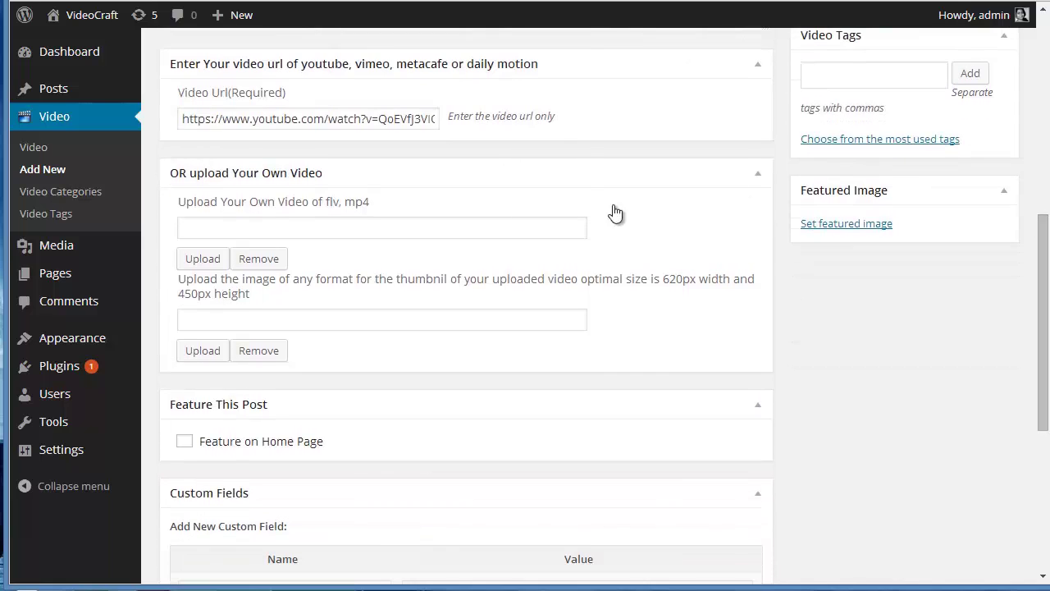
{"action": "left_click", "coordinate": [395, 223]}
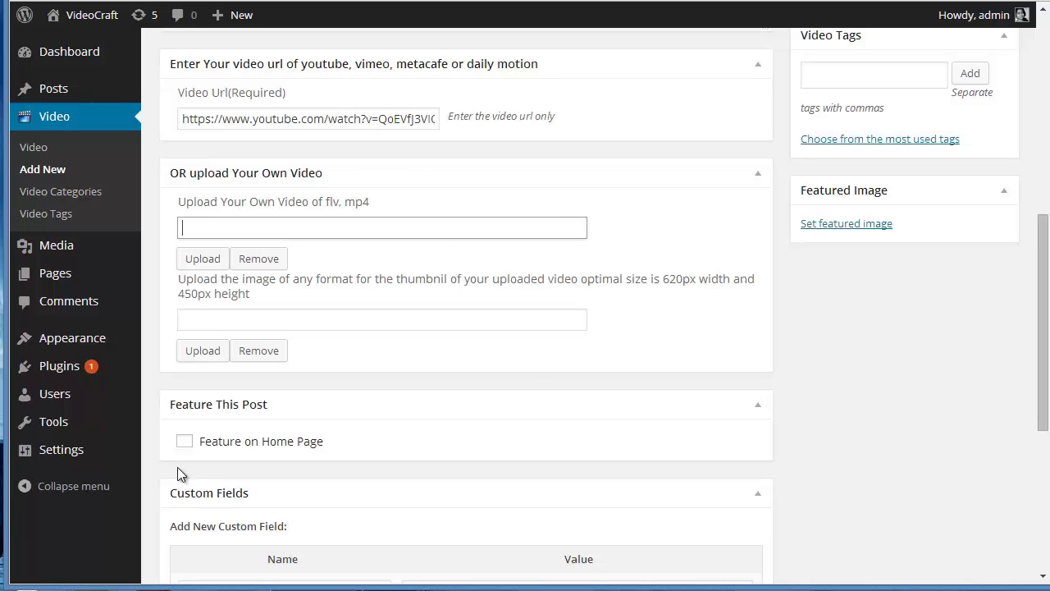
Feature the video on the home page, add a new VideoCraft category, and publish it
{"action": "scroll", "coordinate": [1045, 330], "scroll_direction": "down", "scroll_amount": 1}
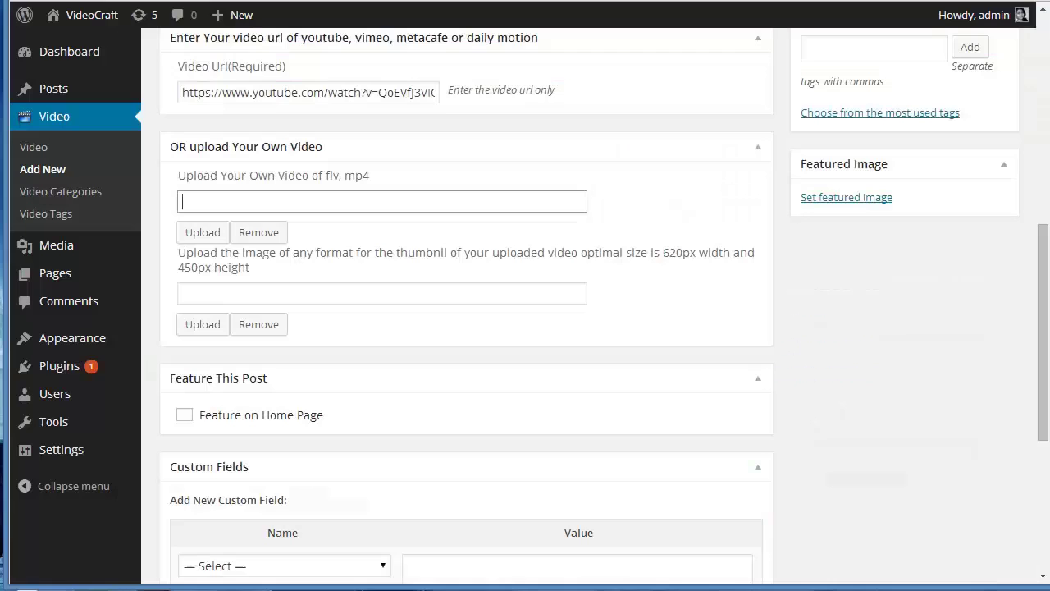
{"action": "left_click", "coordinate": [183, 415]}
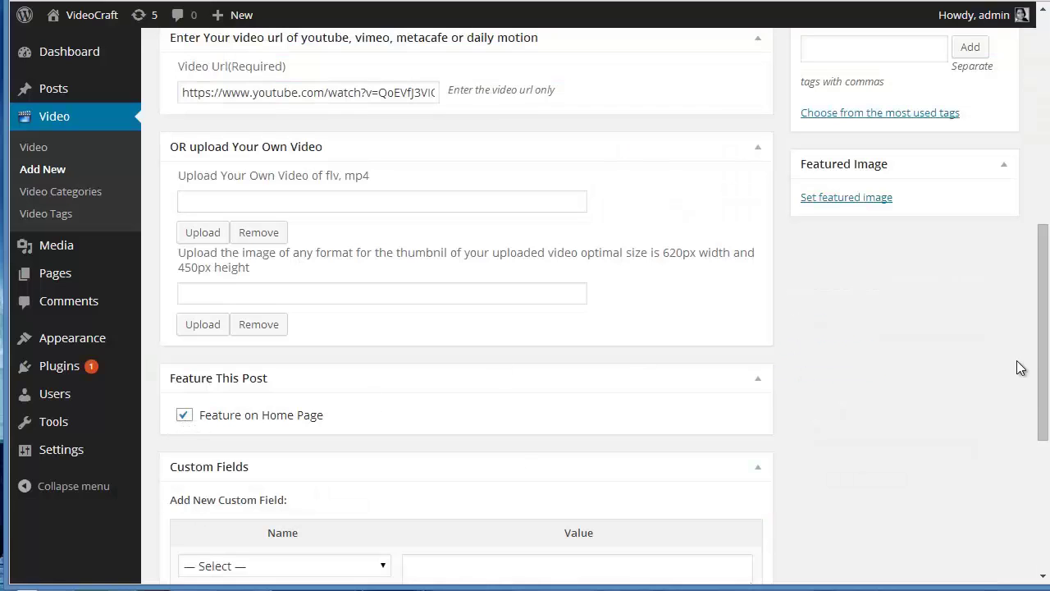
{"action": "left_click_drag", "start_coordinate": [1044, 365], "coordinate": [1048, 226]}
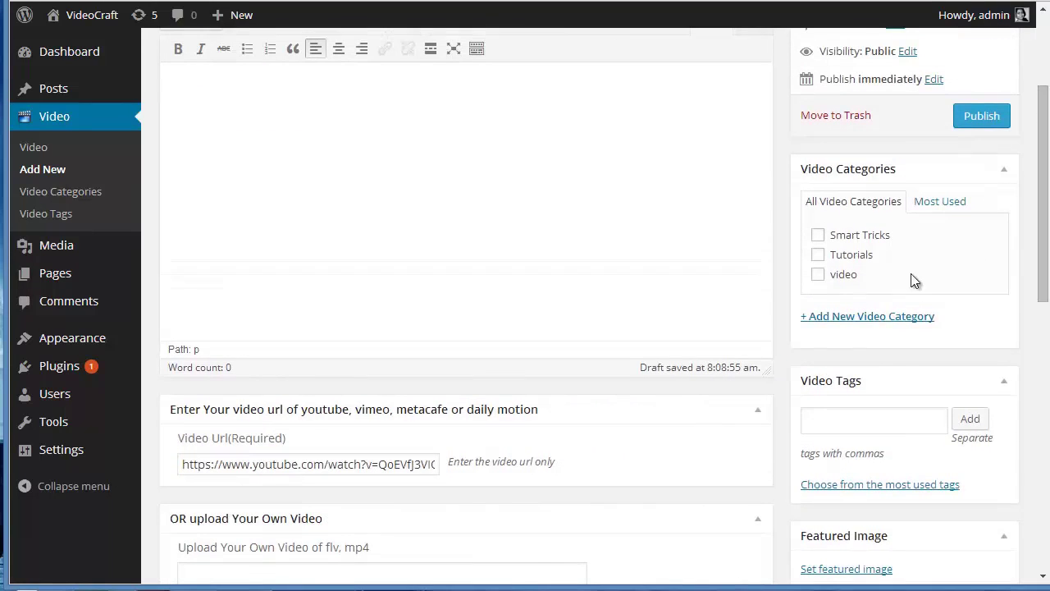
{"action": "left_click", "coordinate": [872, 319]}
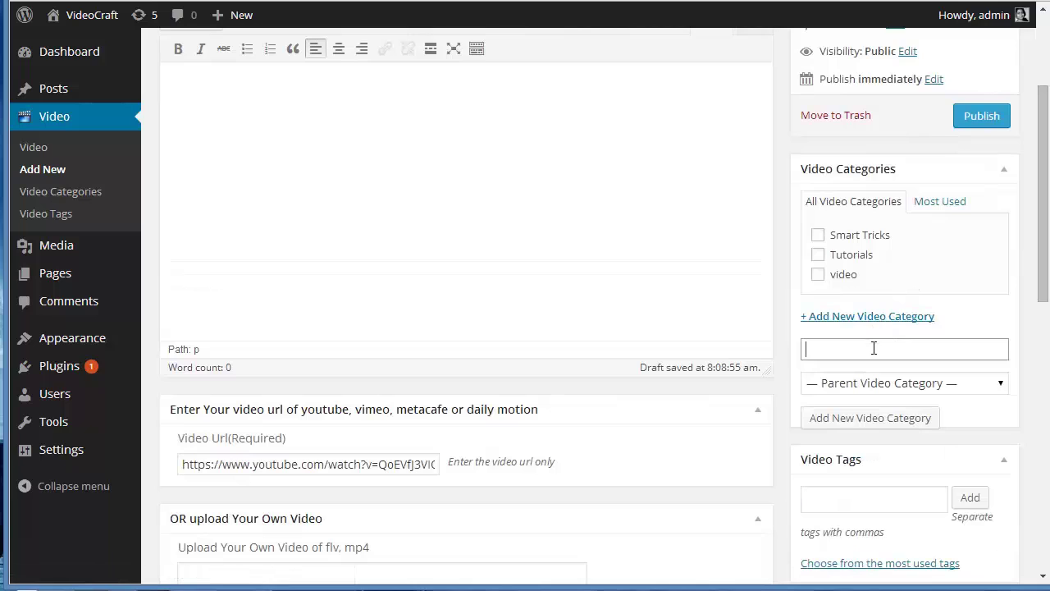
{"action": "type", "text": "VideoCraf"}
{"action": "type", "text": "t"}
{"action": "left_click", "coordinate": [882, 417]}
{"action": "left_click", "coordinate": [972, 122]}
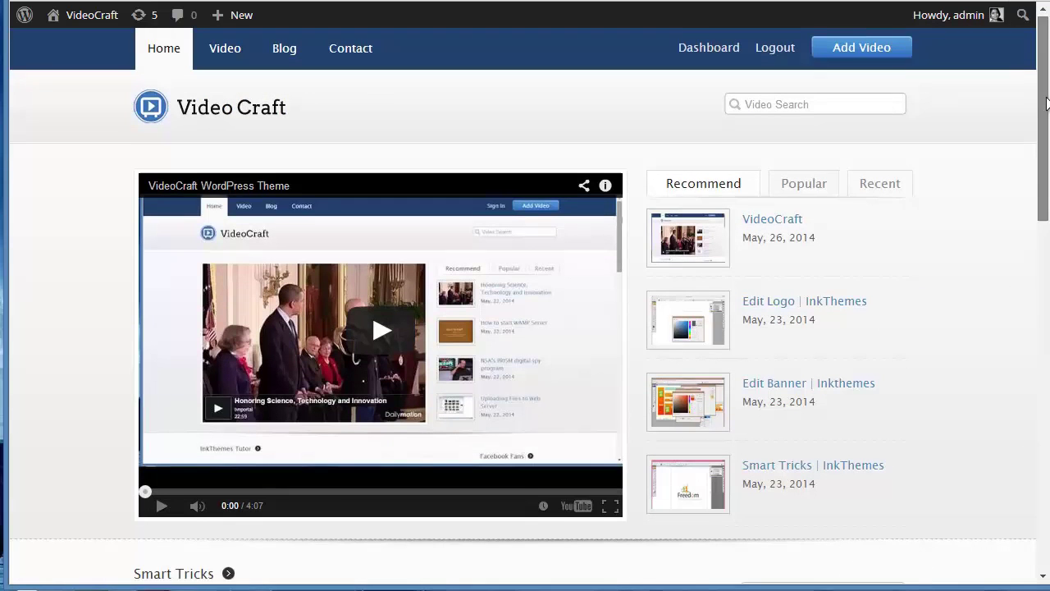
{"action": "scroll", "coordinate": [811, 122], "scroll_direction": "down", "scroll_amount": 1}
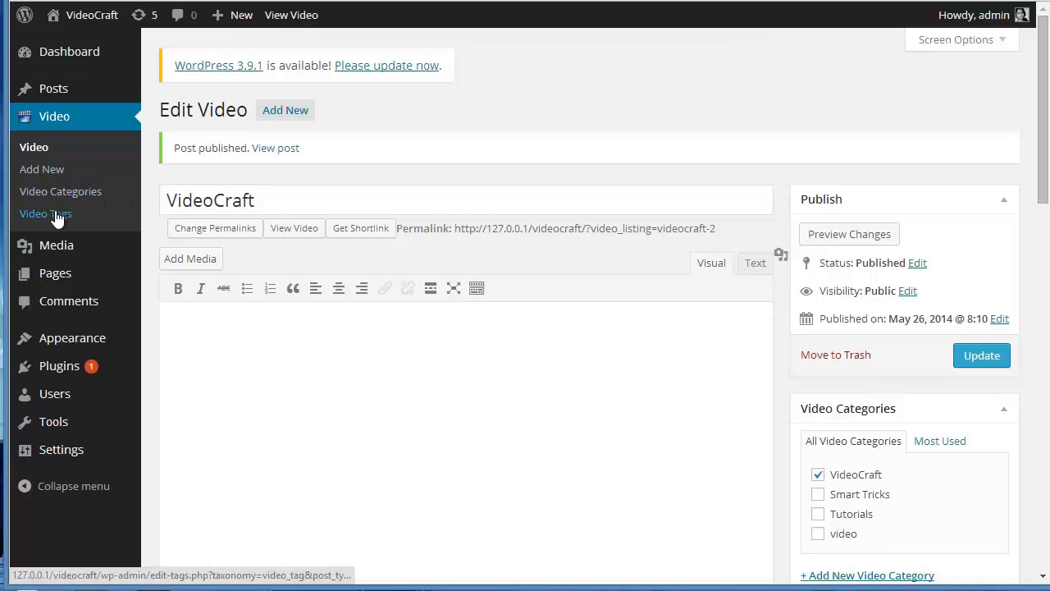
Leave the admin for the VideoCraft front-end home page
{"action": "left_click", "coordinate": [292, 15]}
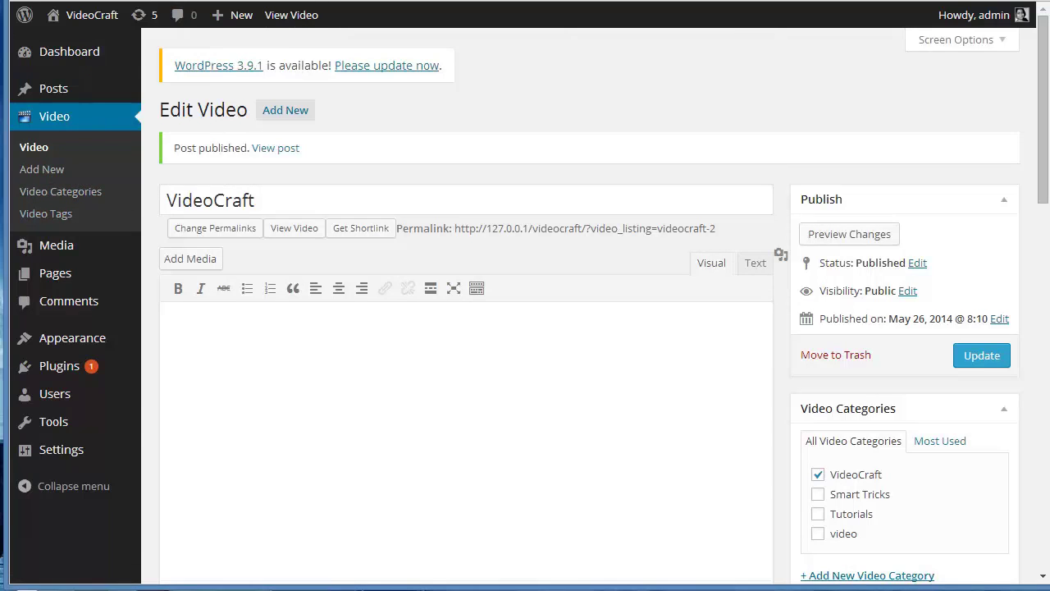